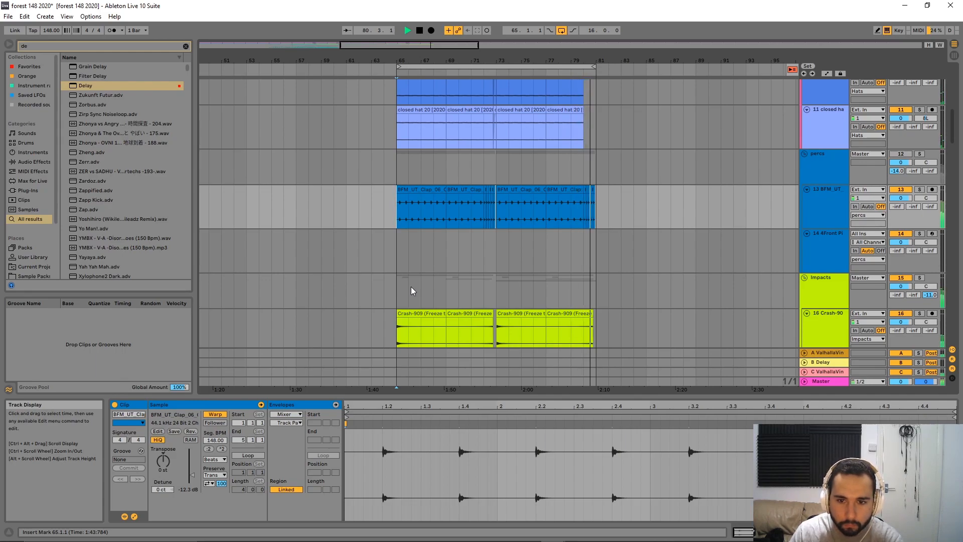
- Play back the looped section, select bars 65 to 69 on the clap track, and look over the arrangement's tracks
key("space")
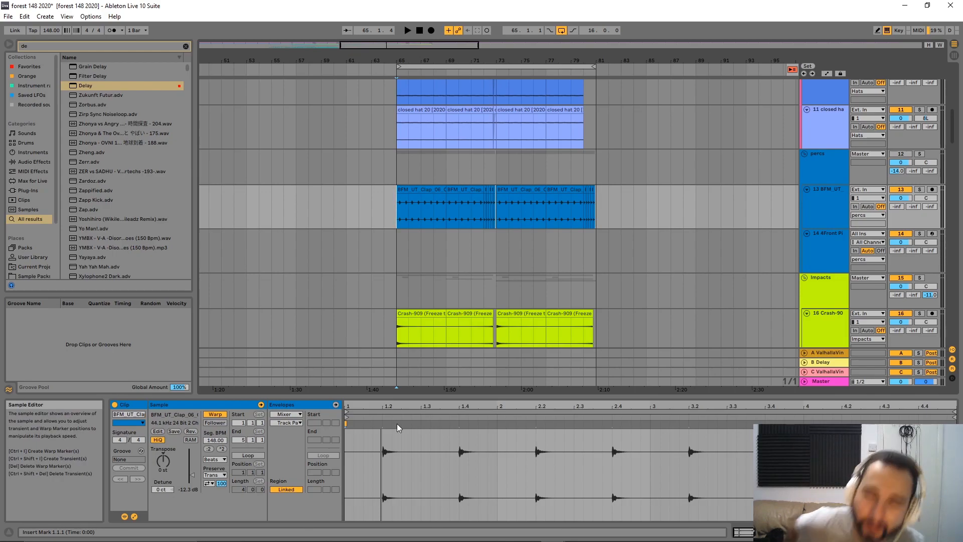
key("space")
left_click_drag(398, 206, 516, 207)
key("space")
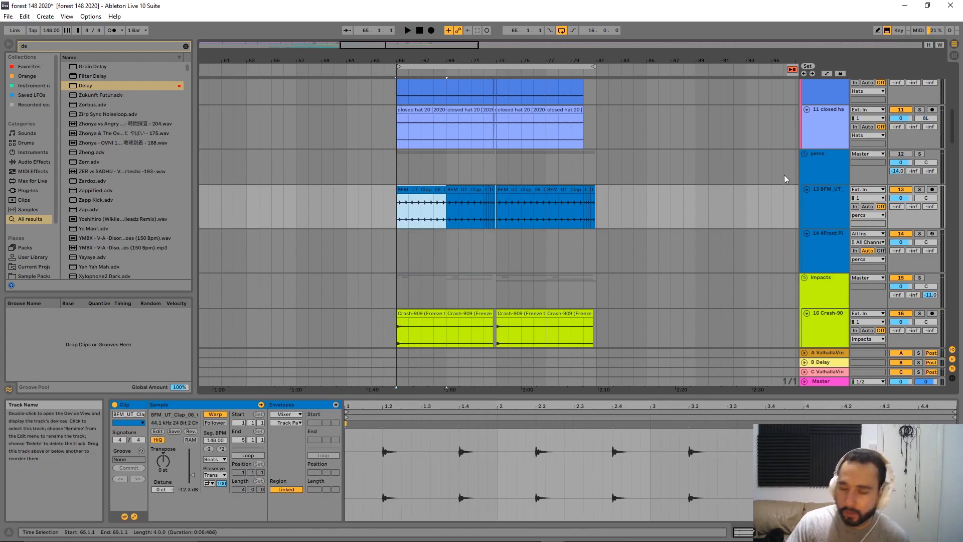
scroll(667, 231, "down", 2)
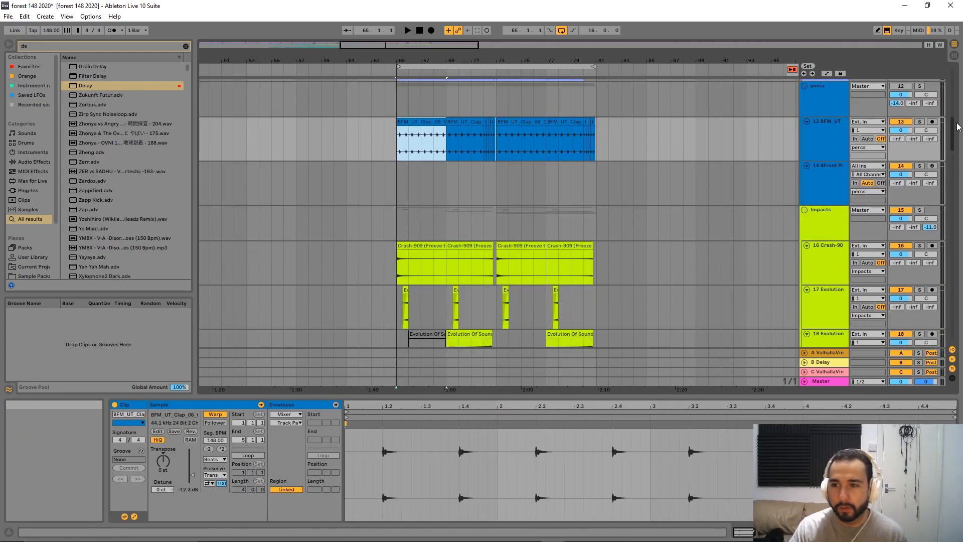
scroll(575, 201, "up", 5)
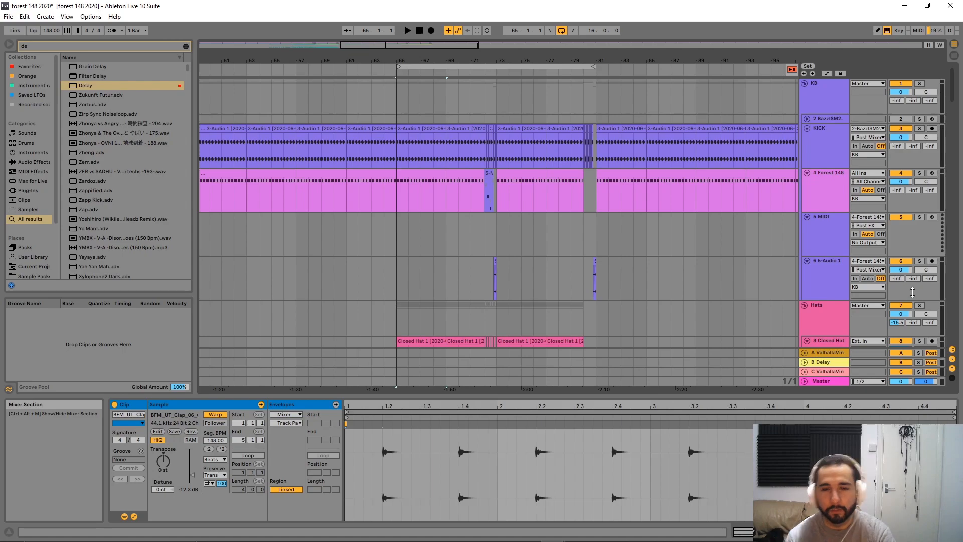
- Compare the arrangement with the session clip grid, finishing in Session View
key("Tab")
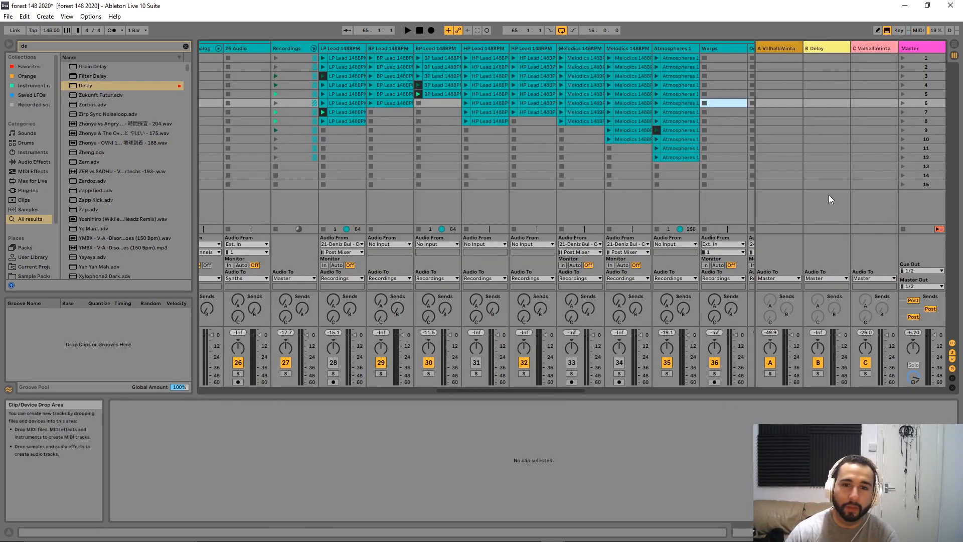
key("Tab")
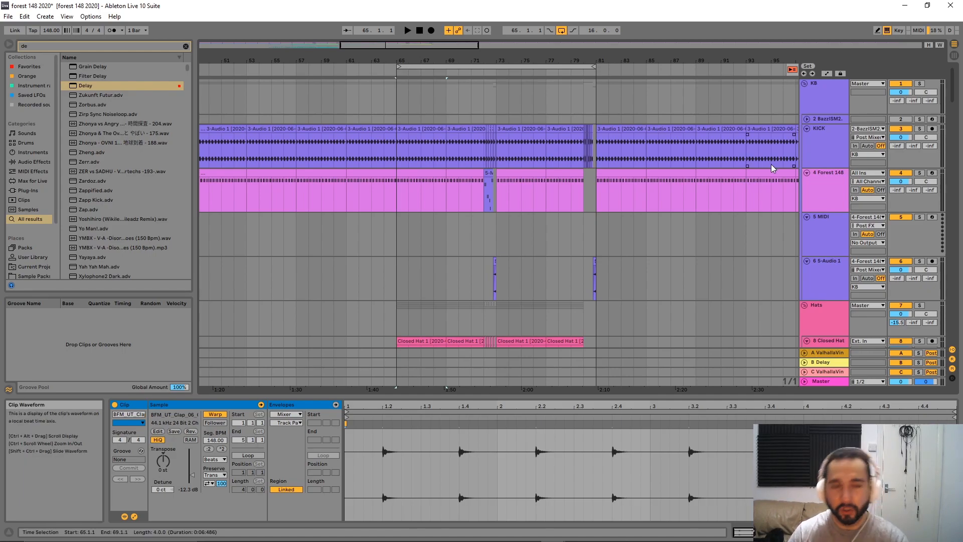
key("Tab")
key("Tab")
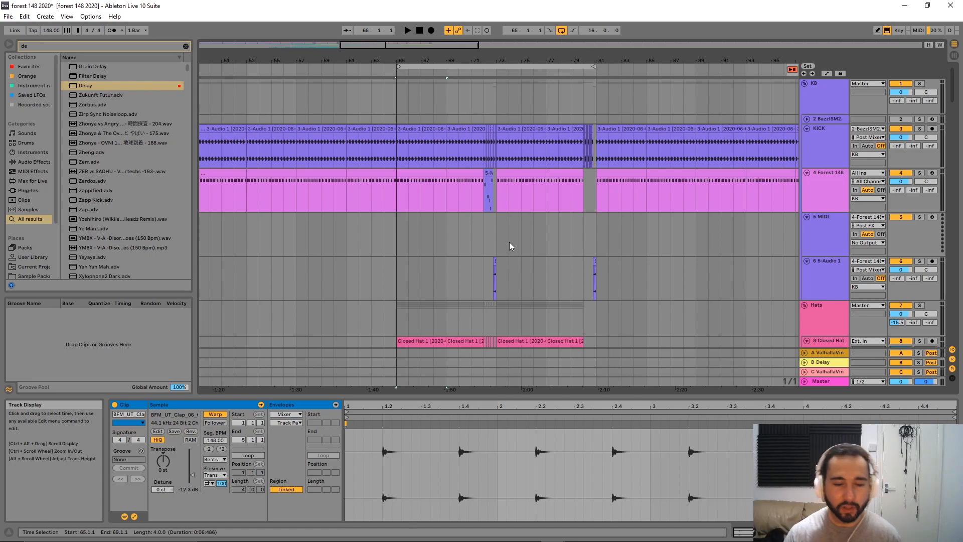
key("Tab")
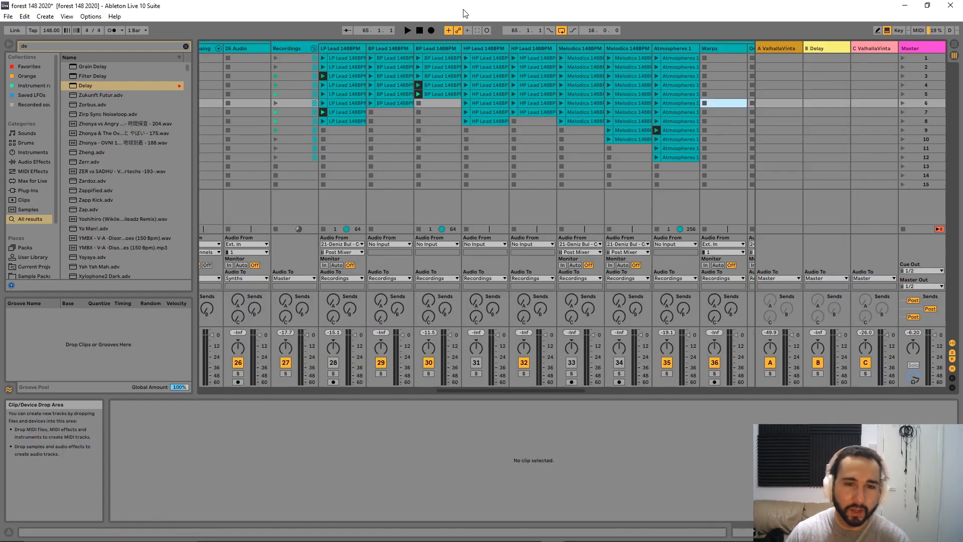
- Look through the Recordings group, checking the Atmospheres 1, second Melodics 148BPM and Warps tracks
left_click(695, 49)
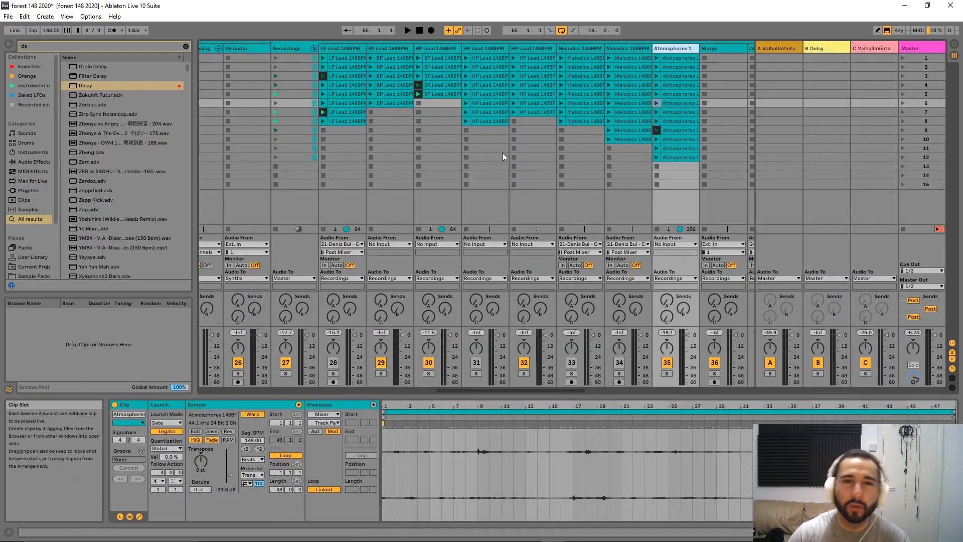
left_click(611, 49)
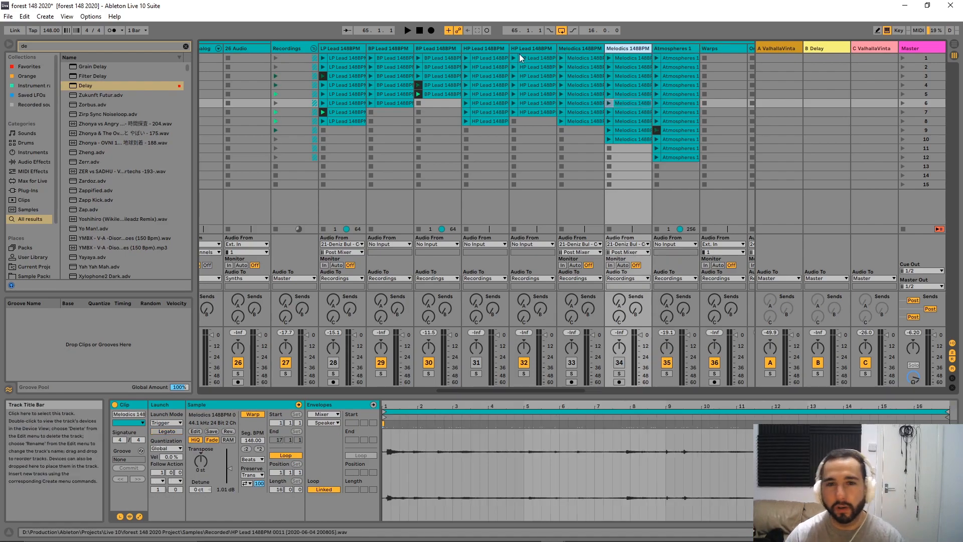
scroll(517, 51, "right", 3)
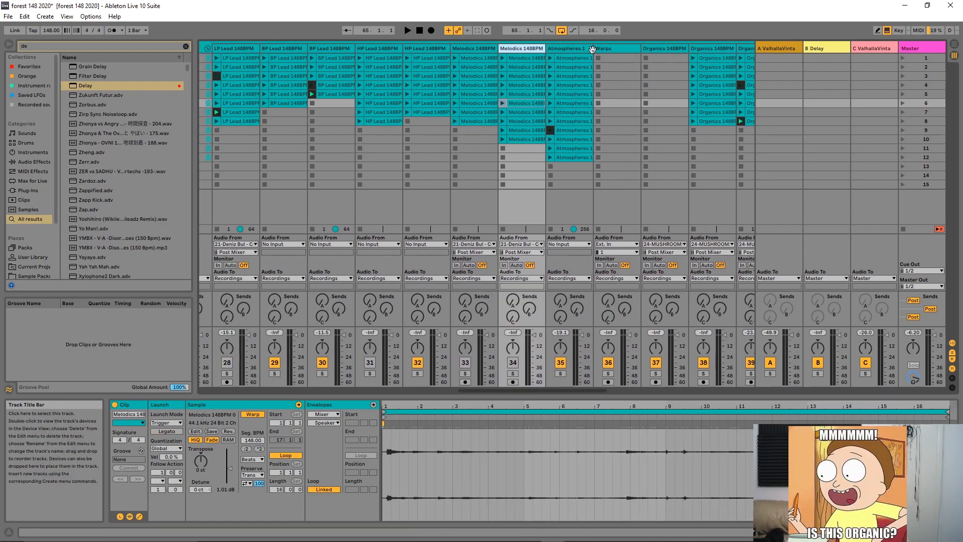
left_click(687, 49)
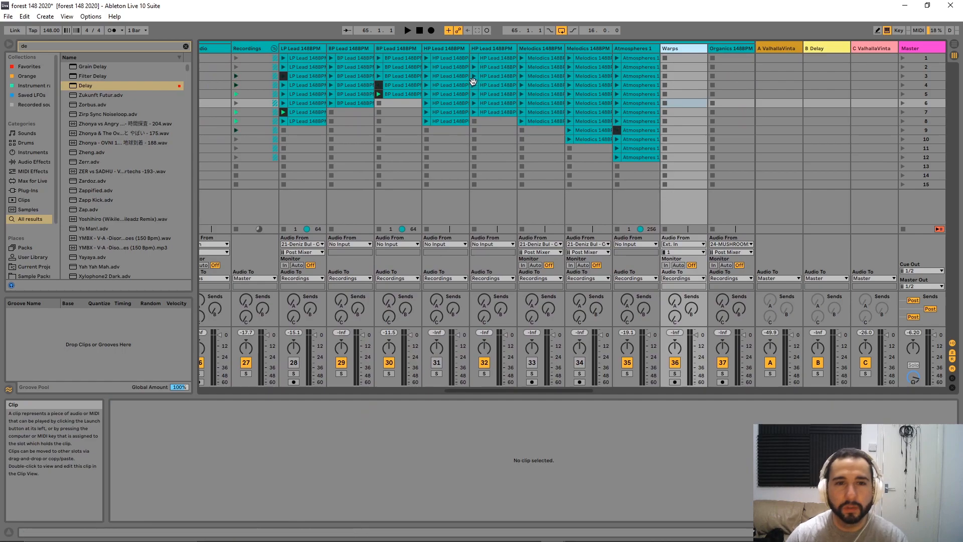
scroll(368, 65, "left", 2)
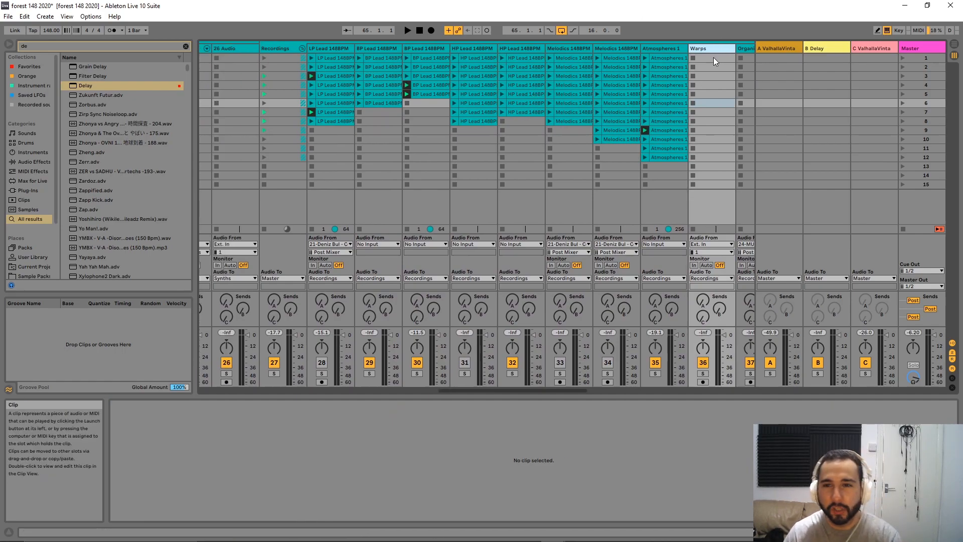
scroll(710, 54, "right", 5)
left_click_drag(647, 63, 502, 65)
left_click_drag(440, 59, 645, 68)
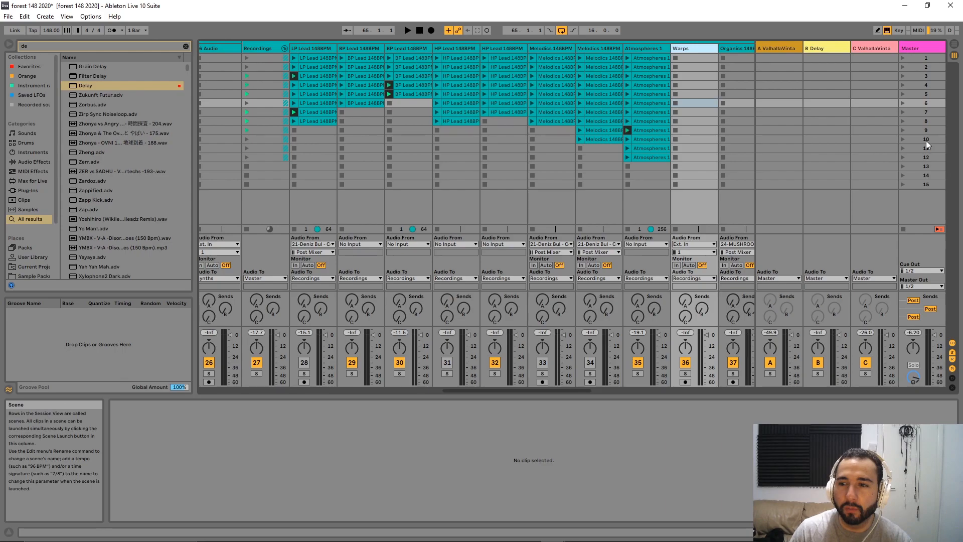
- Examine the scene rows down to scene 15 and the two HP Lead 148BPM tracks, including the second track's first clip
left_click(930, 157)
left_click(931, 184)
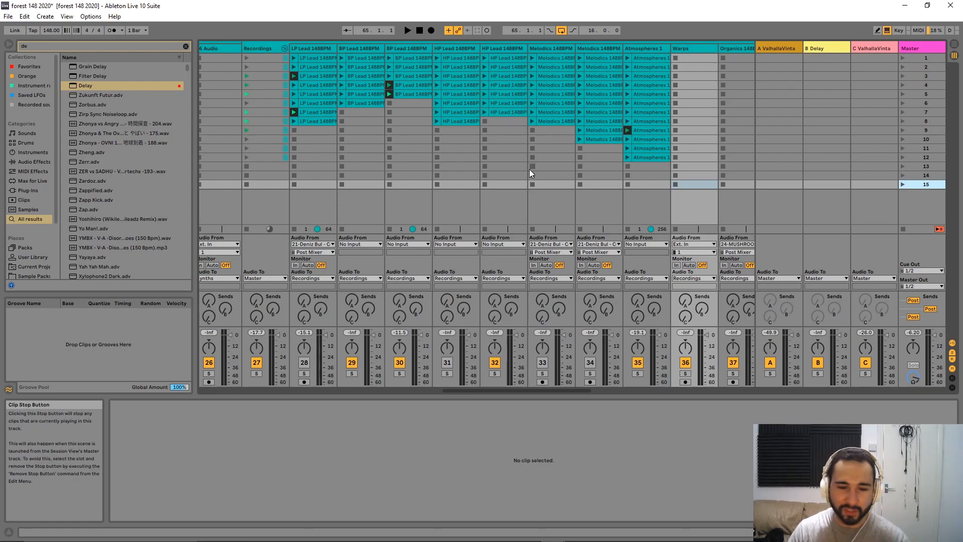
left_click_drag(517, 166, 476, 160)
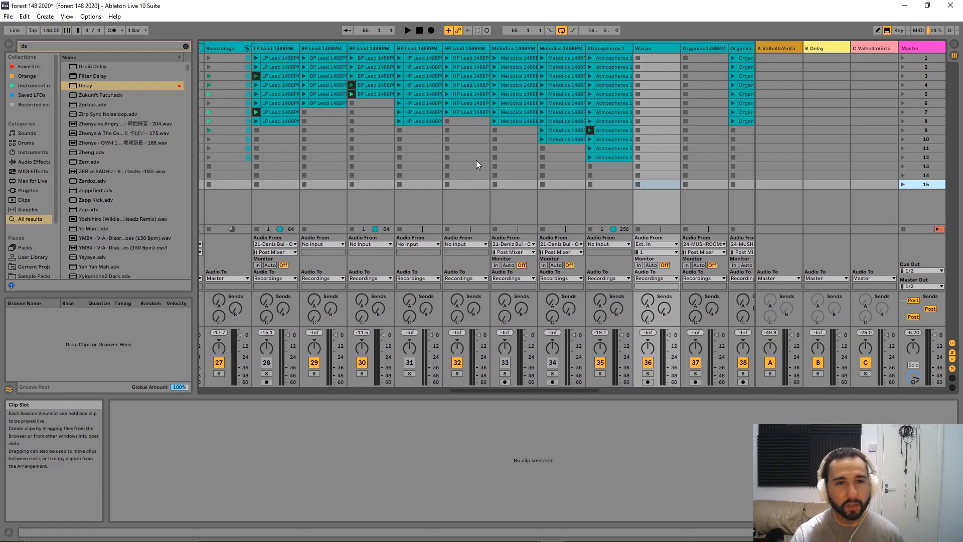
left_click_drag(358, 131, 452, 142)
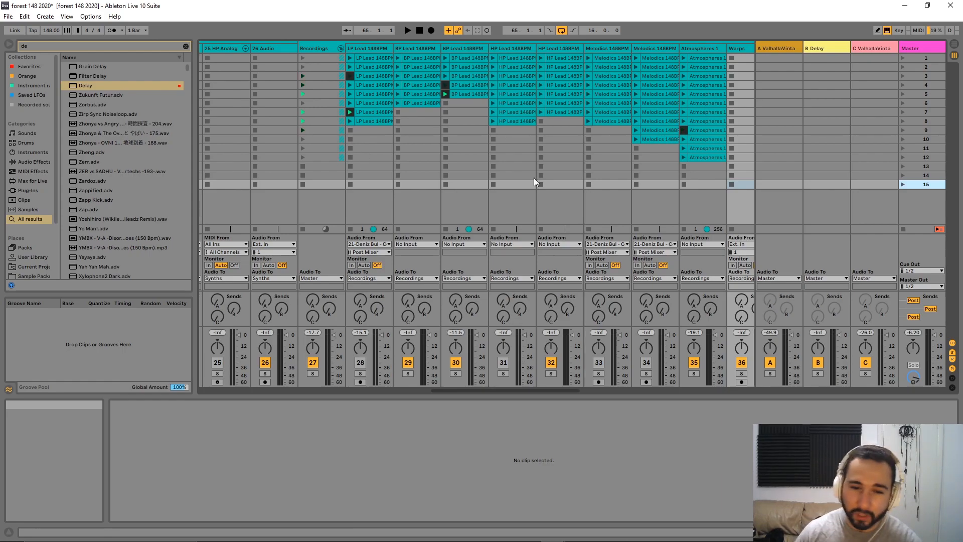
mouse_move(565, 391)
left_mouse_down()
mouse_move(592, 393)
mouse_move(568, 391)
left_mouse_up()
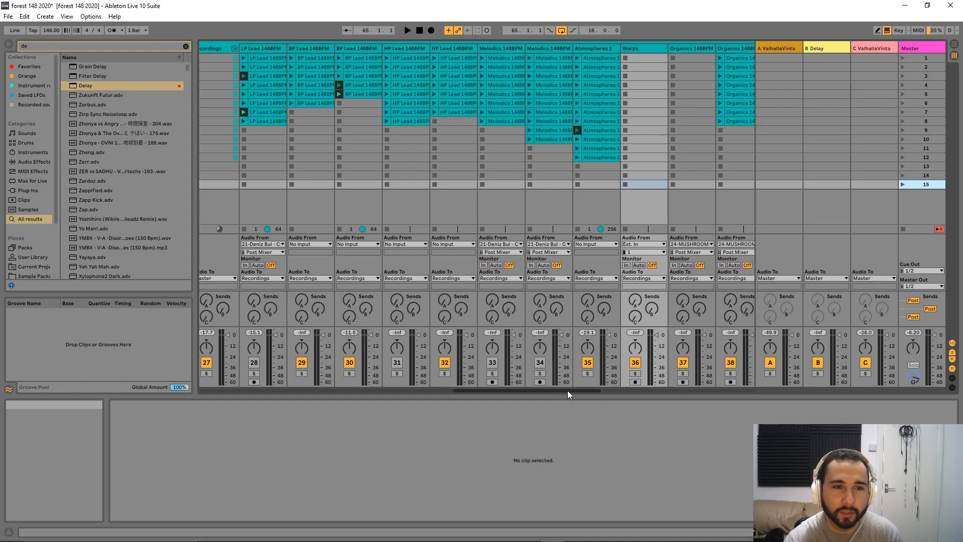
left_click(407, 126)
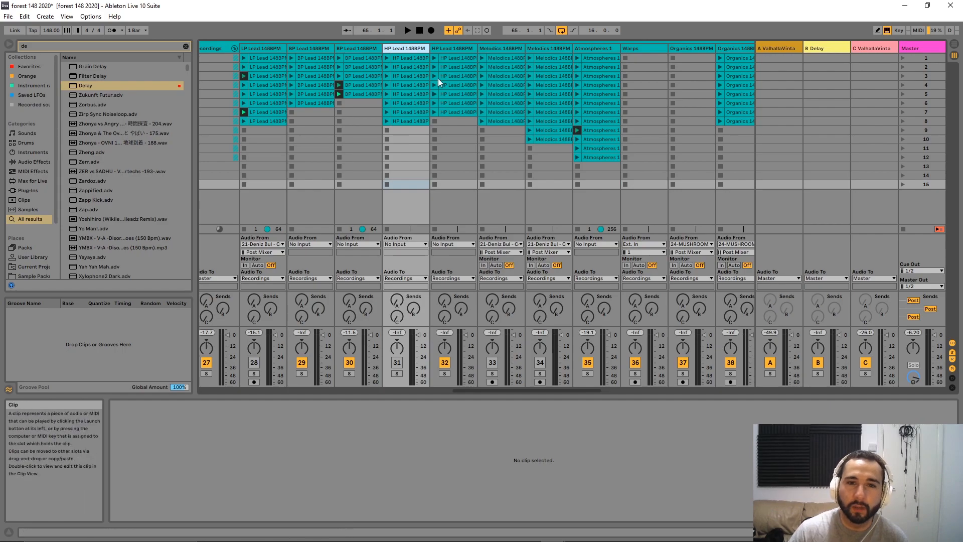
left_click(471, 58)
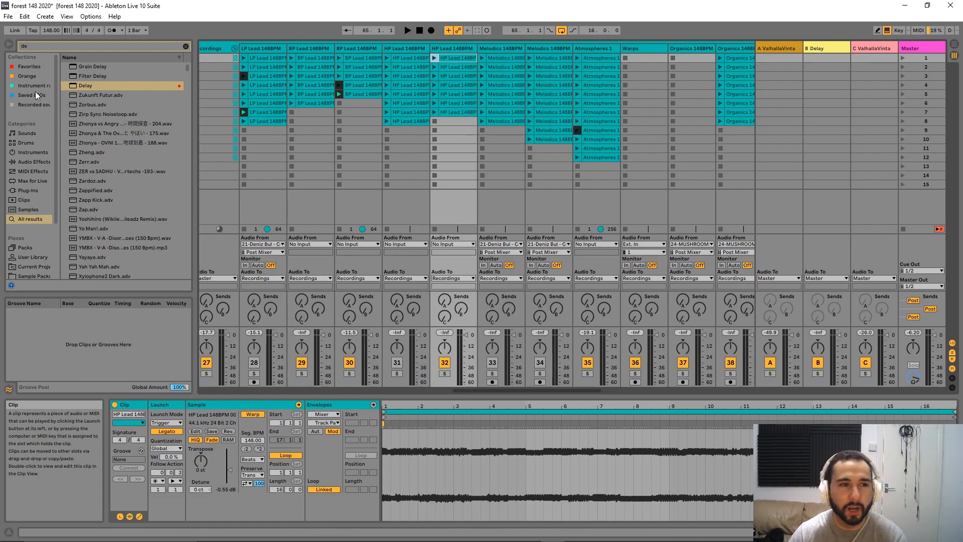
- Survey the recording categories across the group, inspecting the BP Lead, HP Lead, Melodics and Atmospheres 1 tracks in turn
scroll(627, 116, "right", 1)
scroll(627, 116, "right", 2)
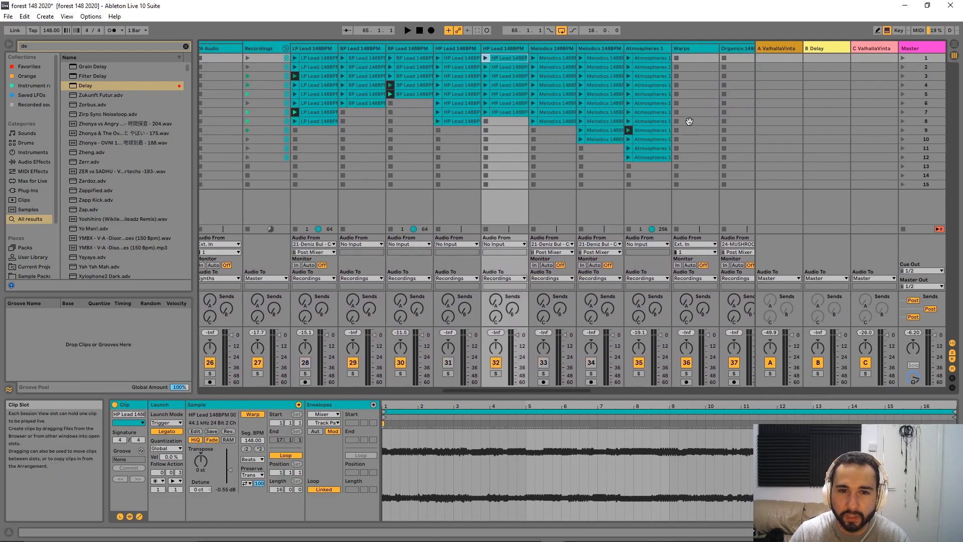
scroll(694, 119, "left", 2)
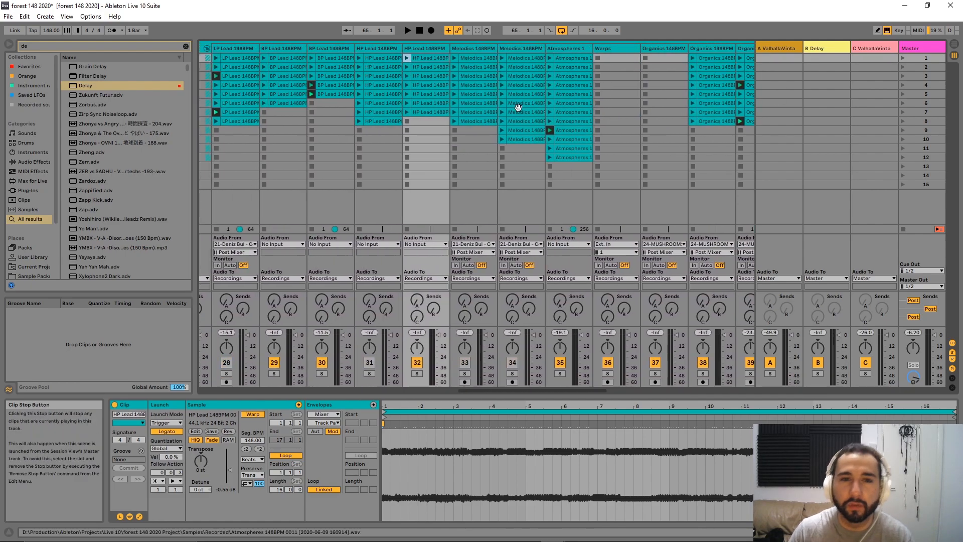
scroll(615, 69, "left", 1)
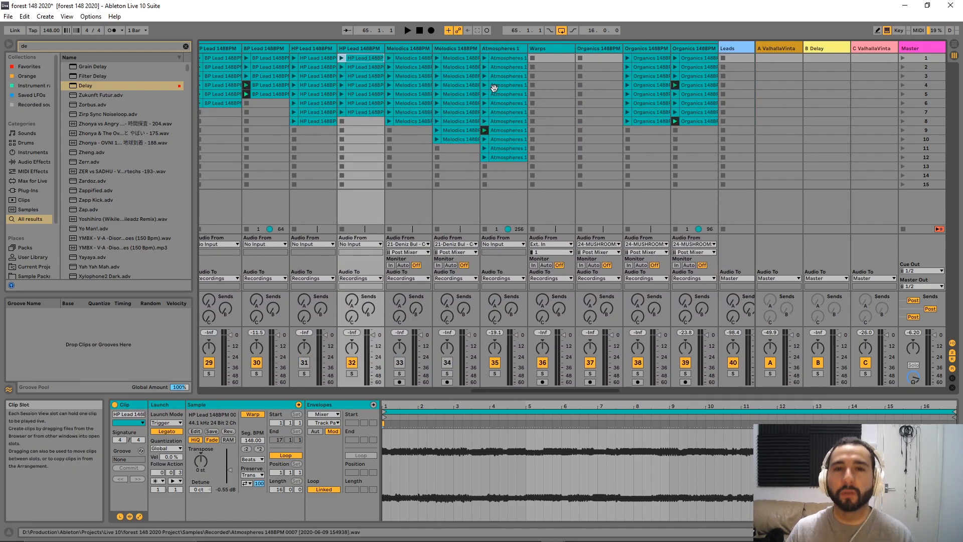
scroll(578, 93, "left", 1)
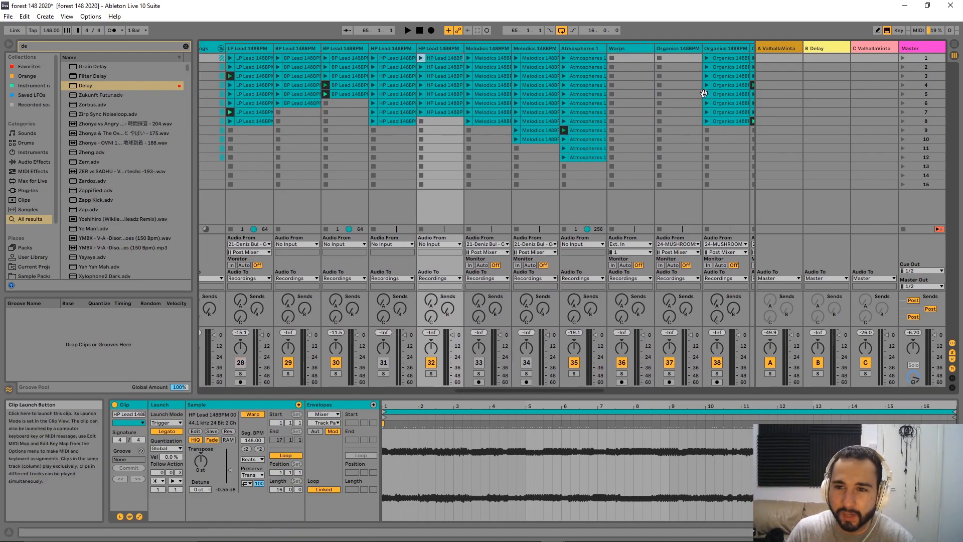
scroll(704, 92, "left", 3)
left_click(299, 49)
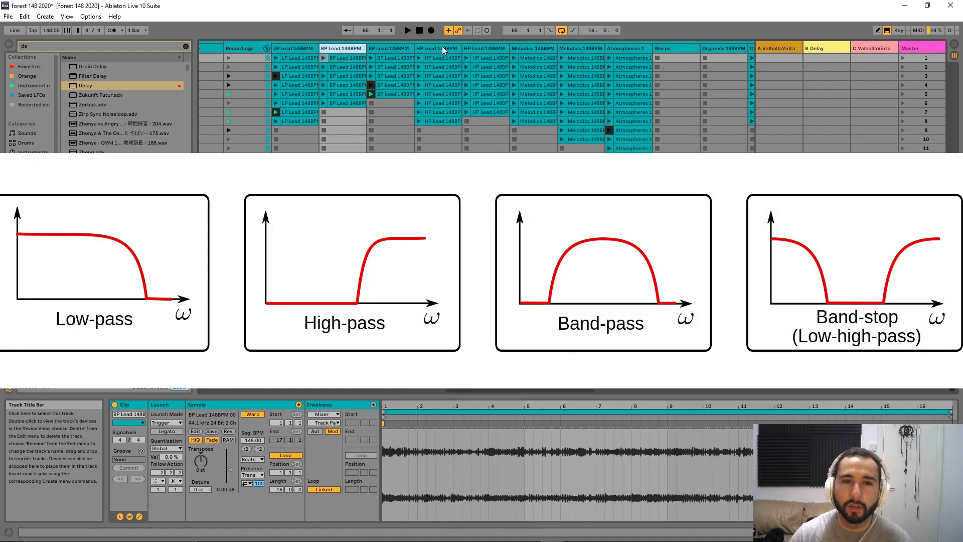
left_click(442, 48)
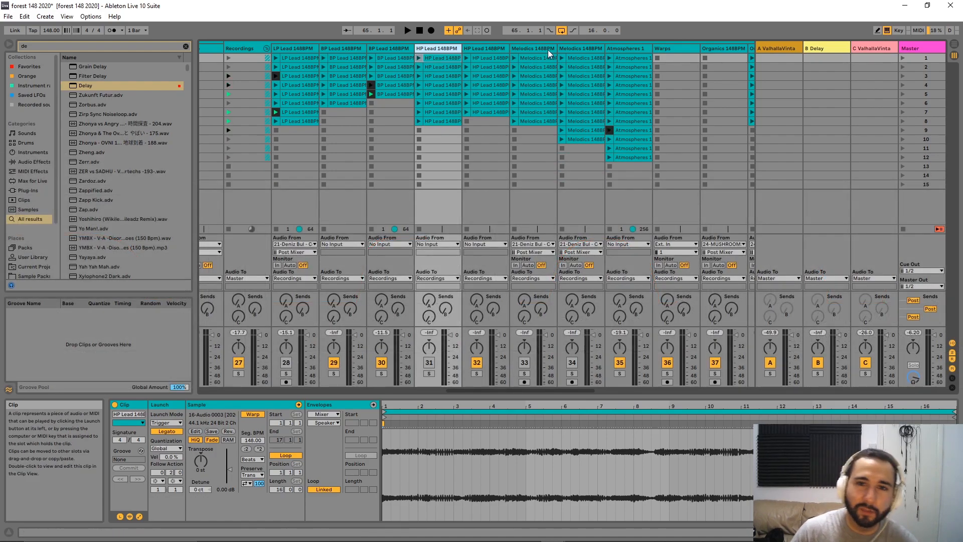
left_click(548, 49)
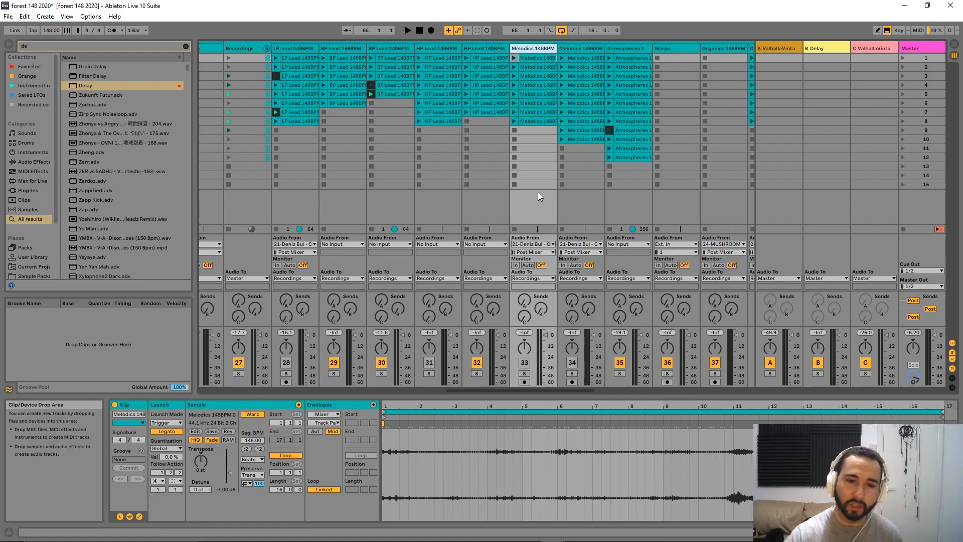
left_click(621, 48)
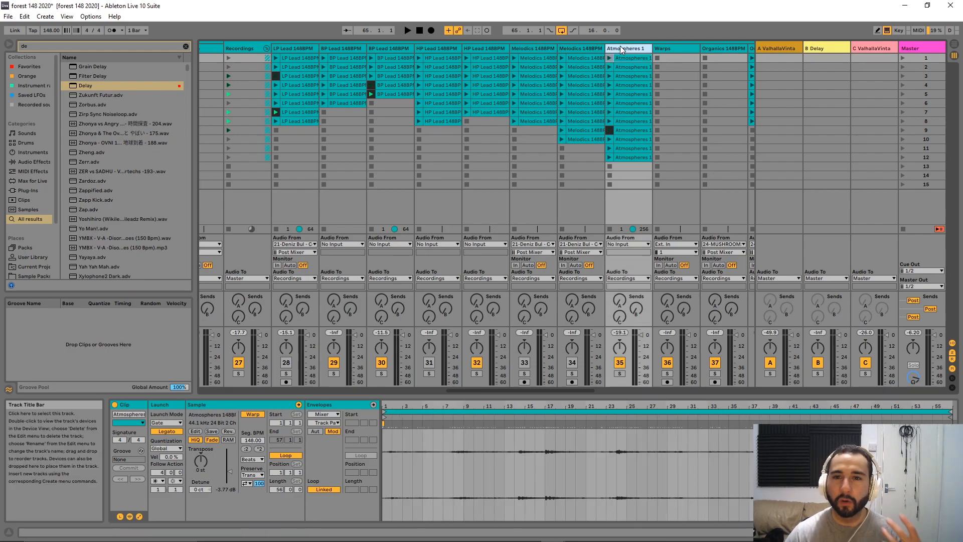
left_click(711, 55)
left_click(626, 58)
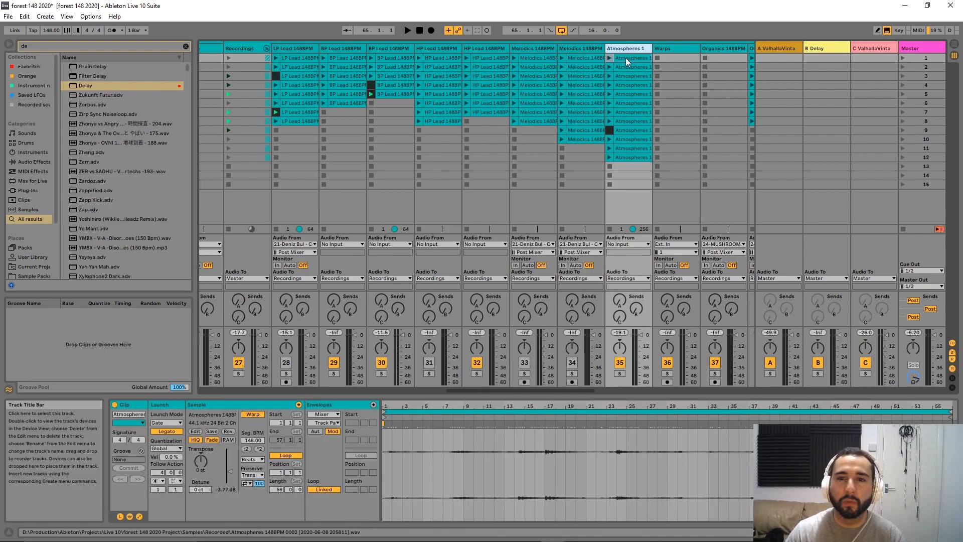